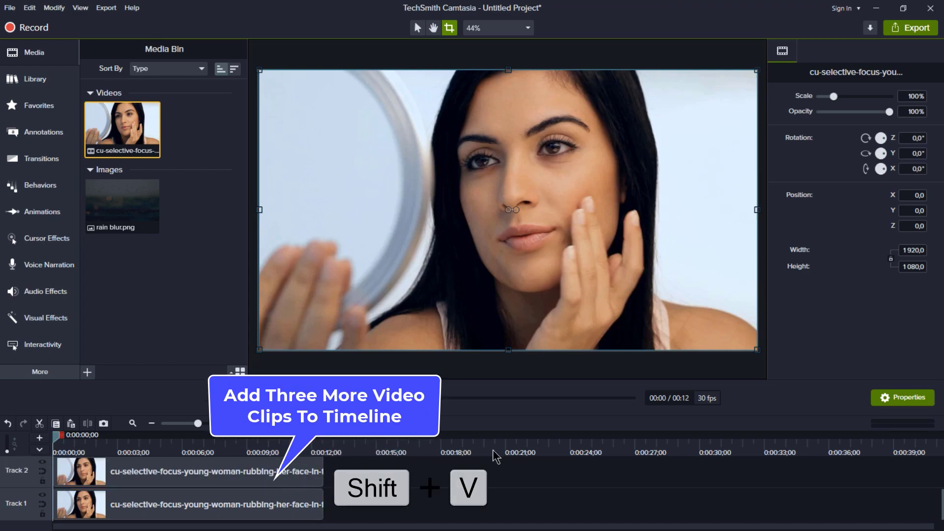
# Paste another copy of the selective-focus face clip so copies fill Tracks 1 through 4
pyautogui.hotkey('shift', 'v')
pyautogui.hotkey('shift', 'v')
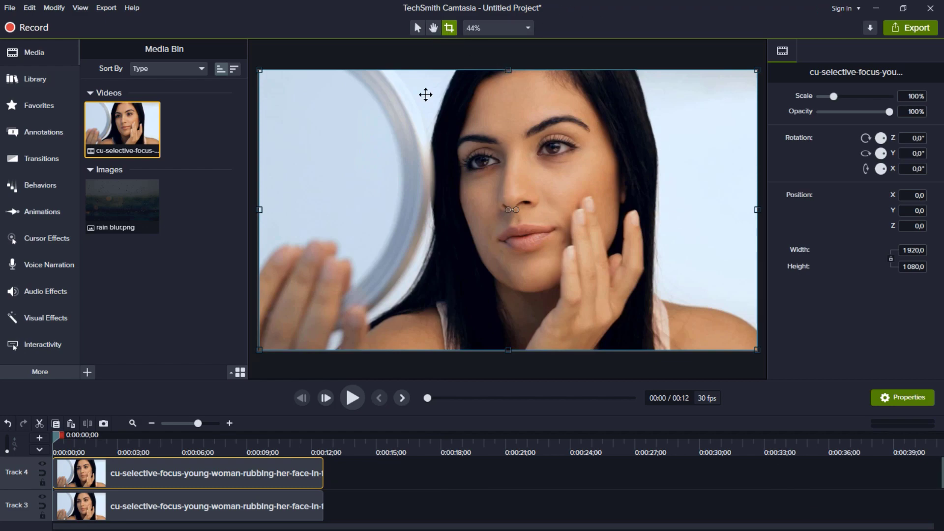
# Crop the left, right and bottom edges of the Track 4 clip into a strip
pyautogui.moveTo(261, 211); pyautogui.dragTo(404, 210)
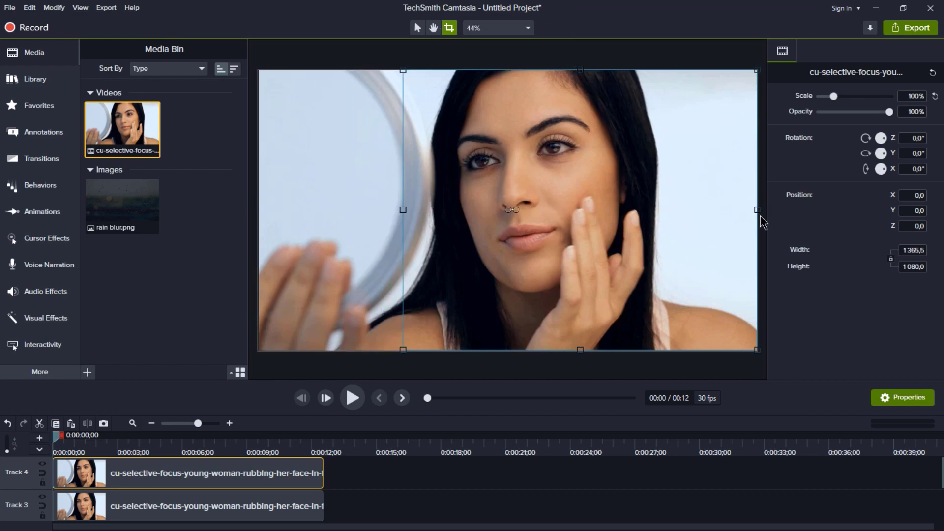
pyautogui.moveTo(758, 211); pyautogui.dragTo(676, 210)
pyautogui.moveTo(526, 350); pyautogui.dragTo(525, 190)
# Crop the Track 3 clip from the left, bottom, top and right into a narrower band
pyautogui.click(462, 227)
pyautogui.moveTo(260, 210); pyautogui.dragTo(365, 210)
pyautogui.moveTo(561, 349); pyautogui.dragTo(561, 275)
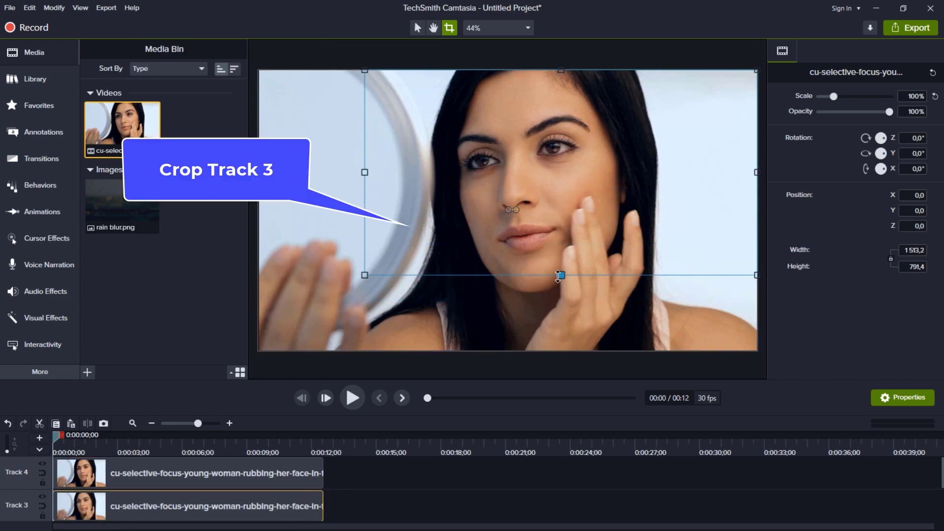
pyautogui.moveTo(561, 71); pyautogui.dragTo(556, 175)
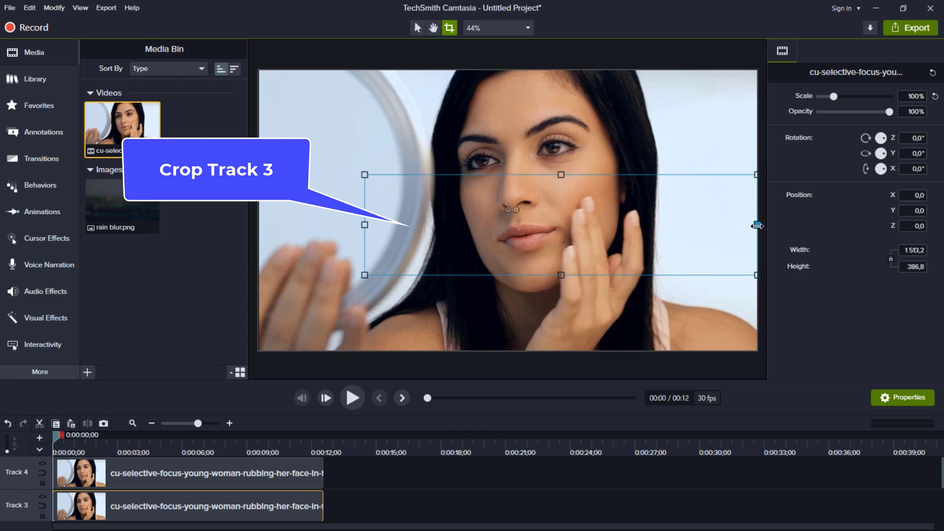
pyautogui.moveTo(758, 226); pyautogui.dragTo(703, 223)
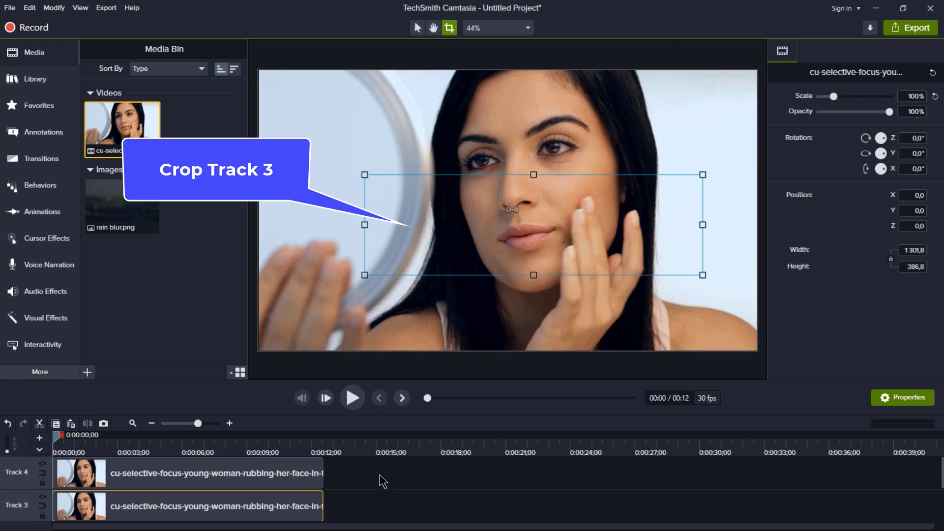
# Crop the left, top and right of the Track 2 clip down to 1331.4 × 416.4
pyautogui.scroll(-2, 382, 481)
pyautogui.click(310, 483)
pyautogui.moveTo(260, 210); pyautogui.dragTo(389, 209)
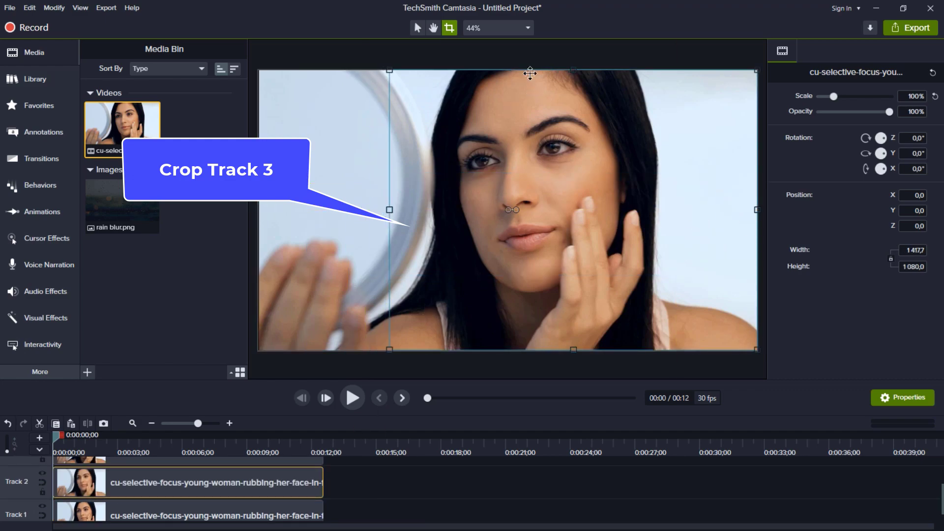
pyautogui.moveTo(574, 70); pyautogui.dragTo(571, 242)
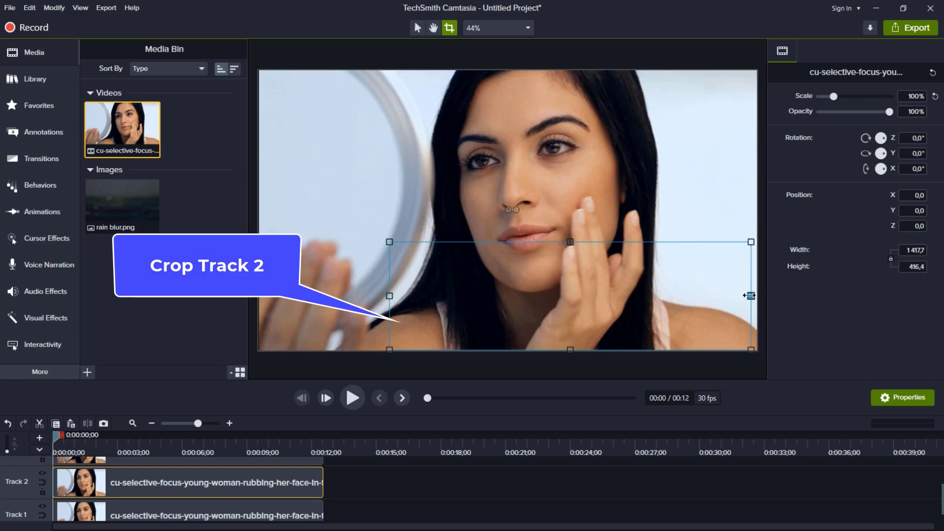
pyautogui.moveTo(750, 296); pyautogui.dragTo(736, 296)
pyautogui.scroll(2, 384, 489)
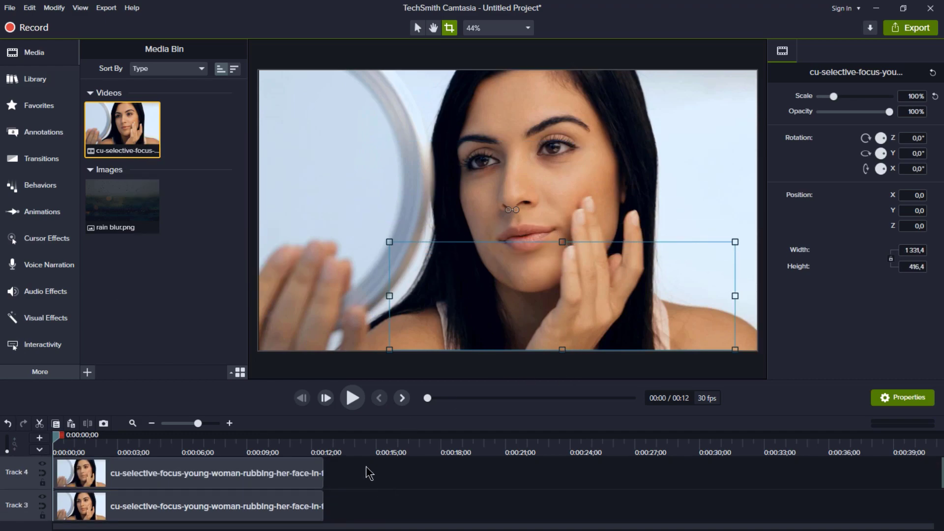
pyautogui.moveTo(371, 467); pyautogui.dragTo(292, 501)
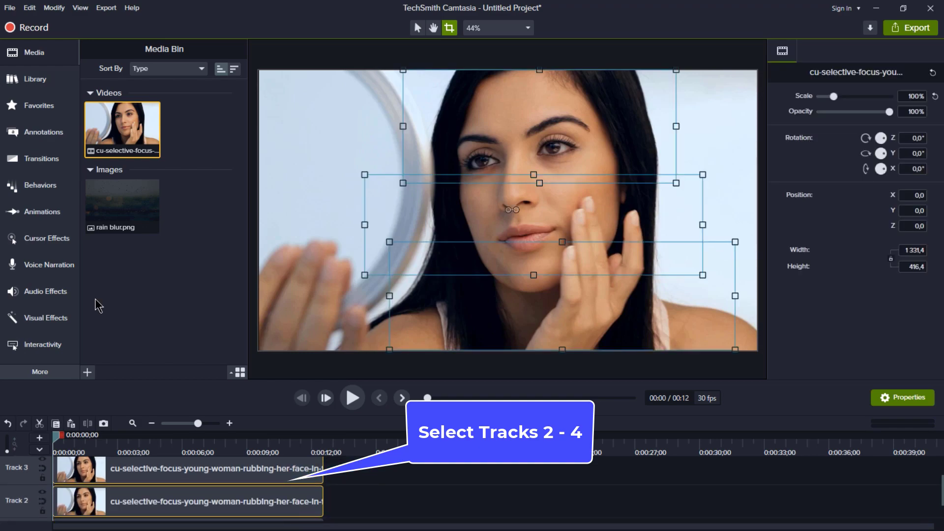
# Apply a Border effect to the three cropped strips with a dark colour and thickness 5
pyautogui.click(46, 318)
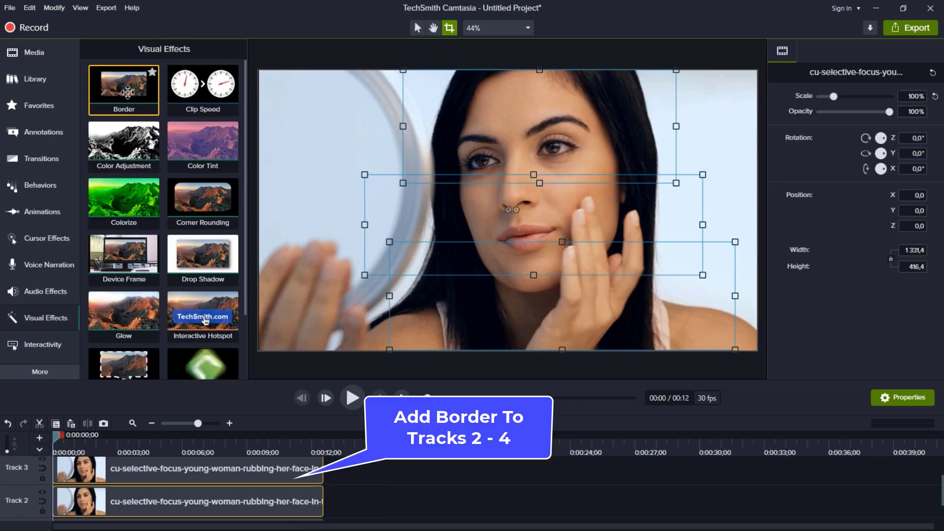
pyautogui.moveTo(127, 92); pyautogui.dragTo(240, 471)
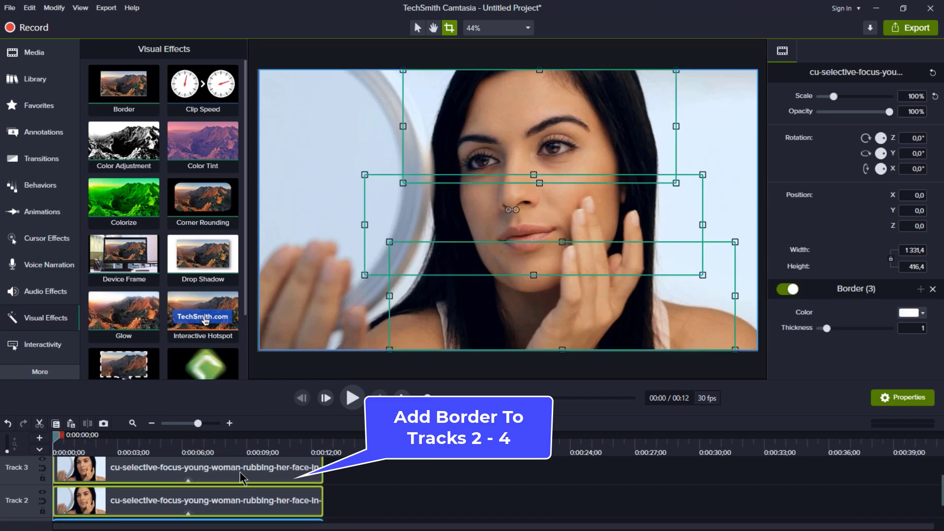
pyautogui.click(918, 315)
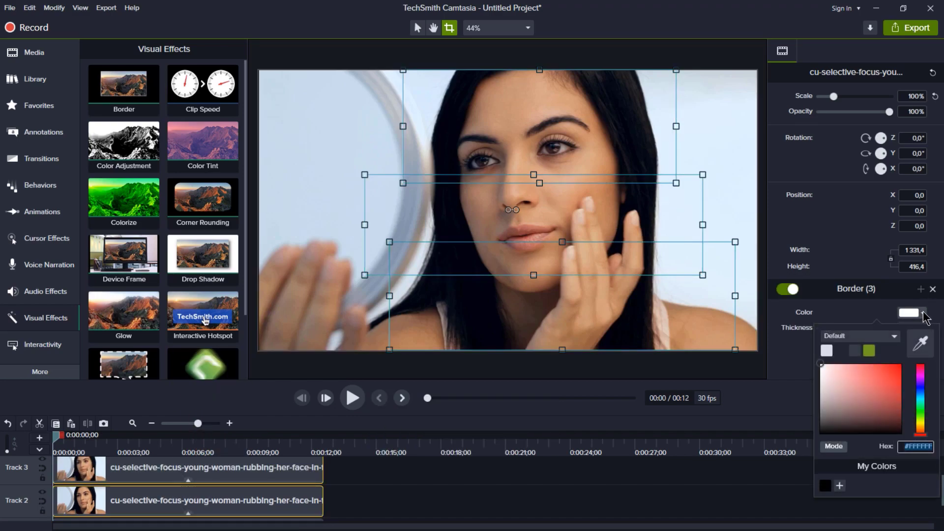
pyautogui.click(857, 351)
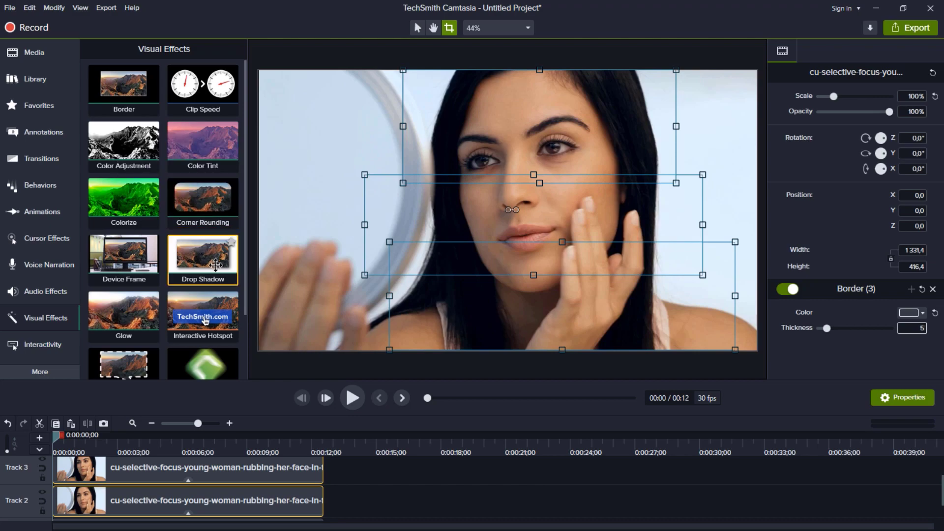
# Add a Drop Shadow to the three strips: angle 135°, offset 40, opacity 37%, blur 10
pyautogui.moveTo(206, 258); pyautogui.dragTo(211, 470)
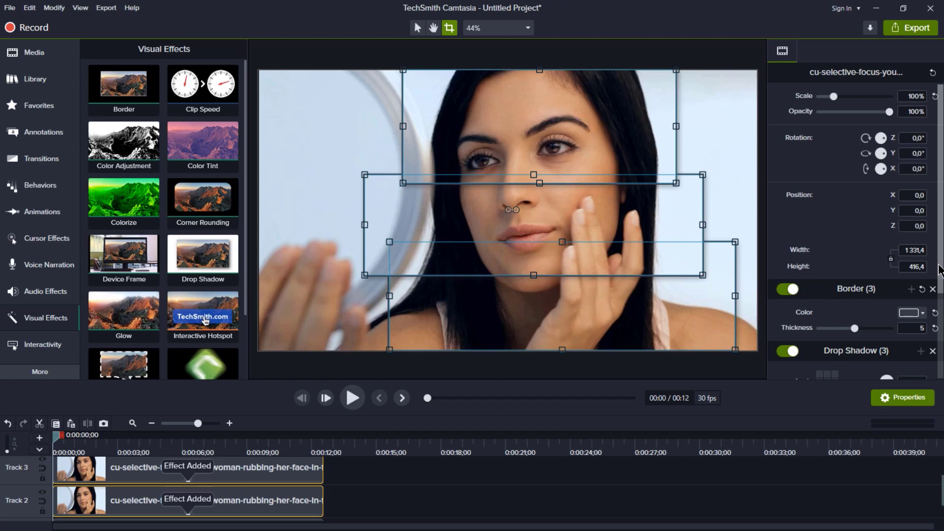
pyautogui.scroll(-4, 924, 319)
pyautogui.click(820, 261)
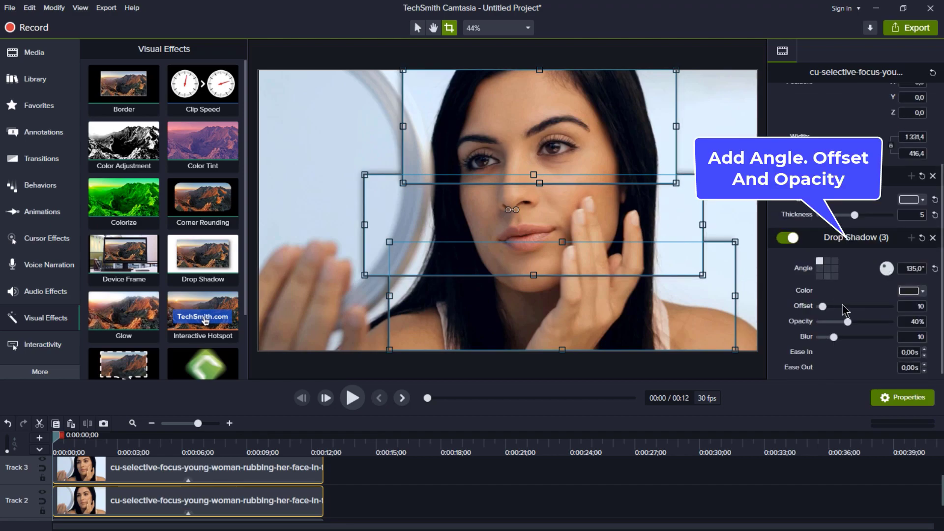
pyautogui.click(916, 306)
pyautogui.moveTo(849, 323); pyautogui.dragTo(842, 323)
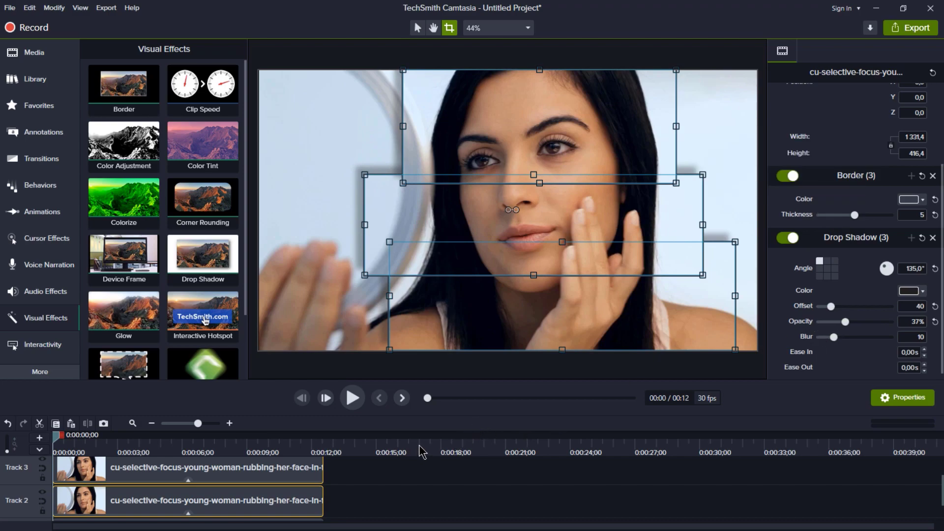
# Apply the Drifting behavior to the strips, with During style None and Out style Fade Out
pyautogui.click(47, 189)
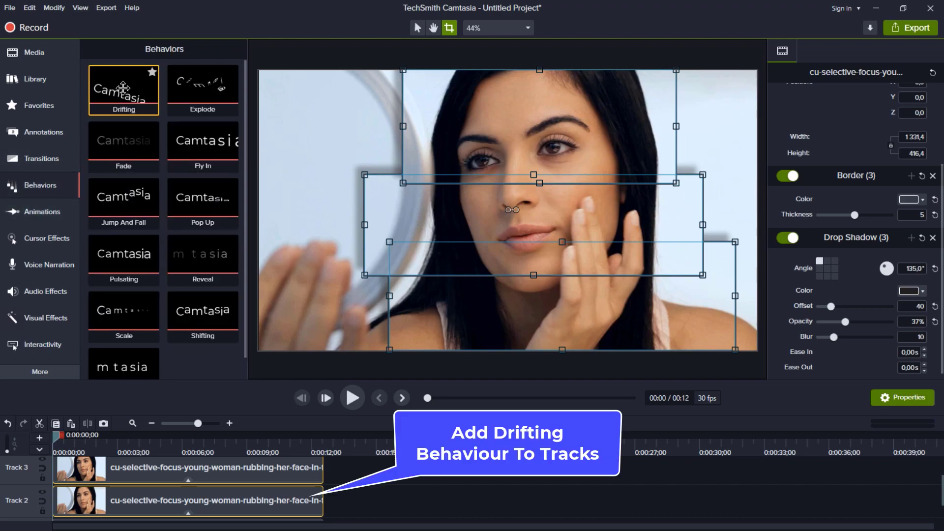
pyautogui.moveTo(124, 89); pyautogui.dragTo(492, 207)
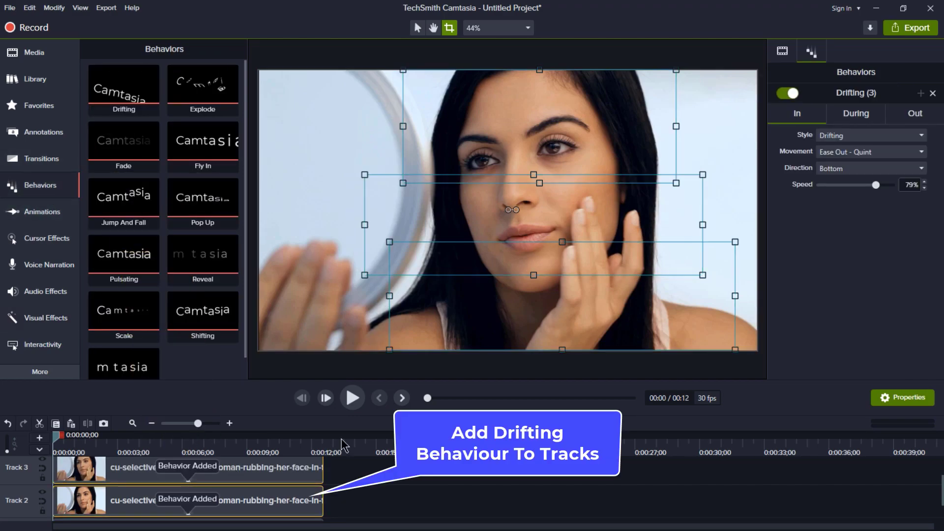
pyautogui.click(868, 116)
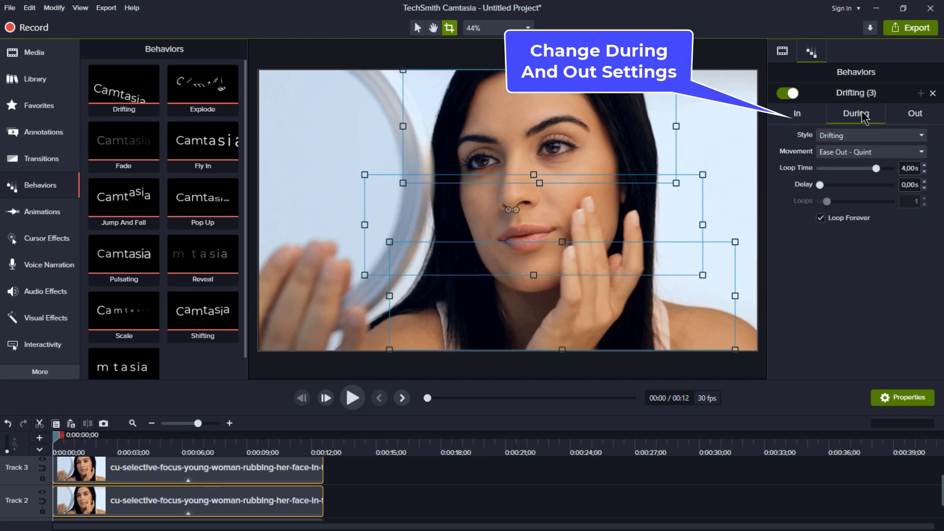
pyautogui.click(927, 140)
pyautogui.click(849, 194)
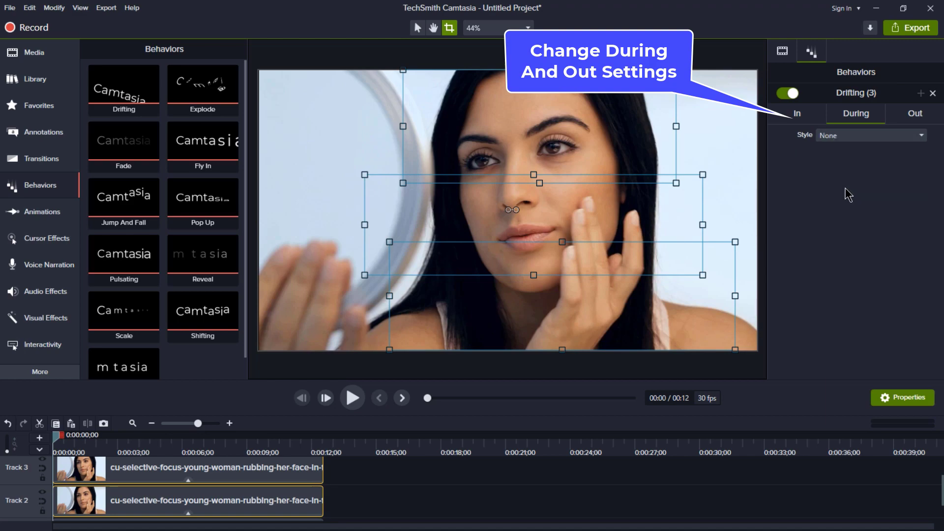
pyautogui.click(915, 115)
pyautogui.click(923, 137)
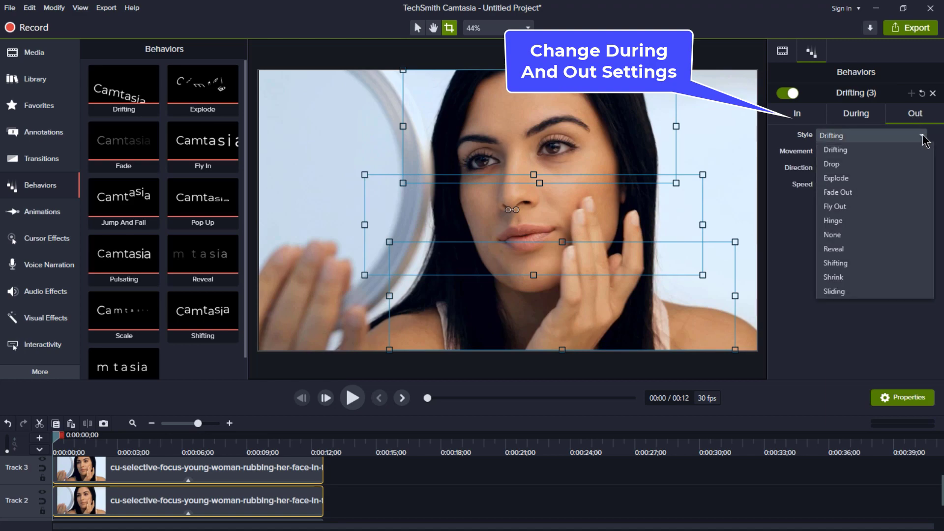
pyautogui.click(839, 192)
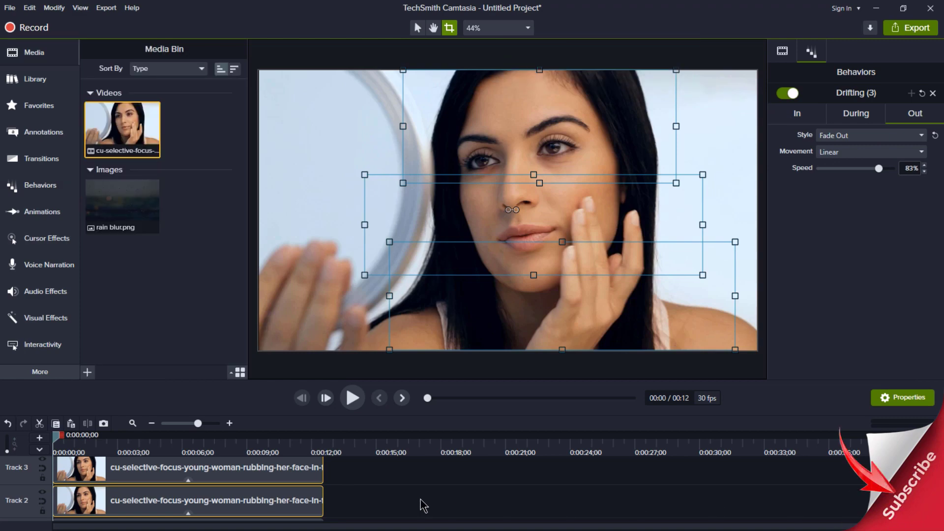
# Move the face clips up one track to free space below them
pyautogui.scroll(-1, 423, 506)
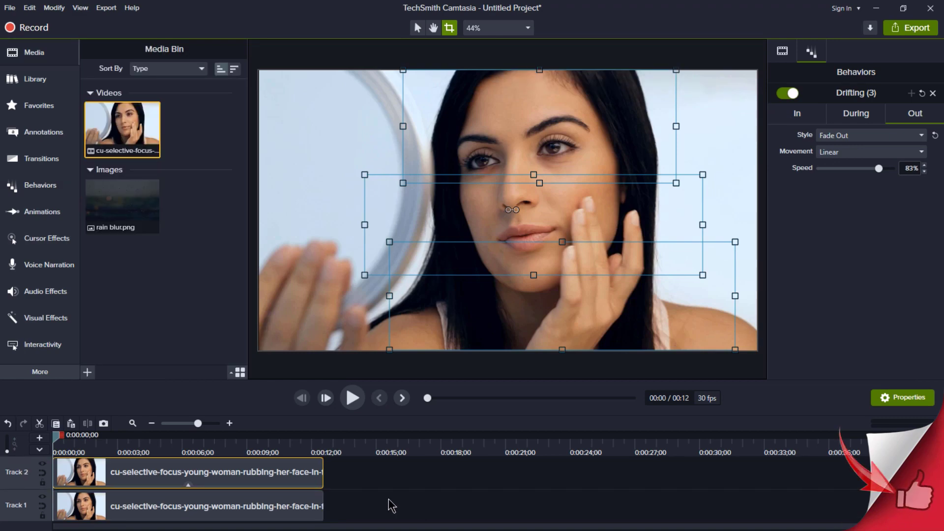
pyautogui.scroll(2, 393, 484)
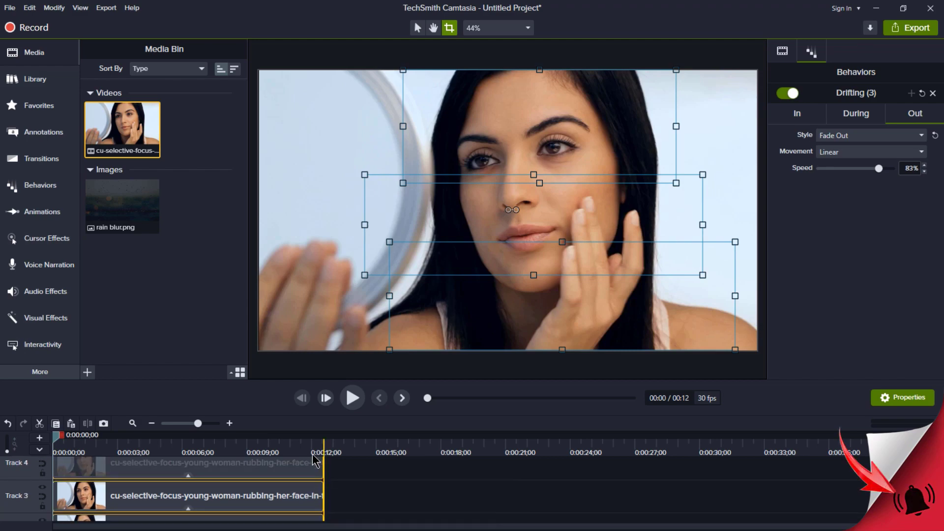
pyautogui.moveTo(315, 456); pyautogui.dragTo(316, 447)
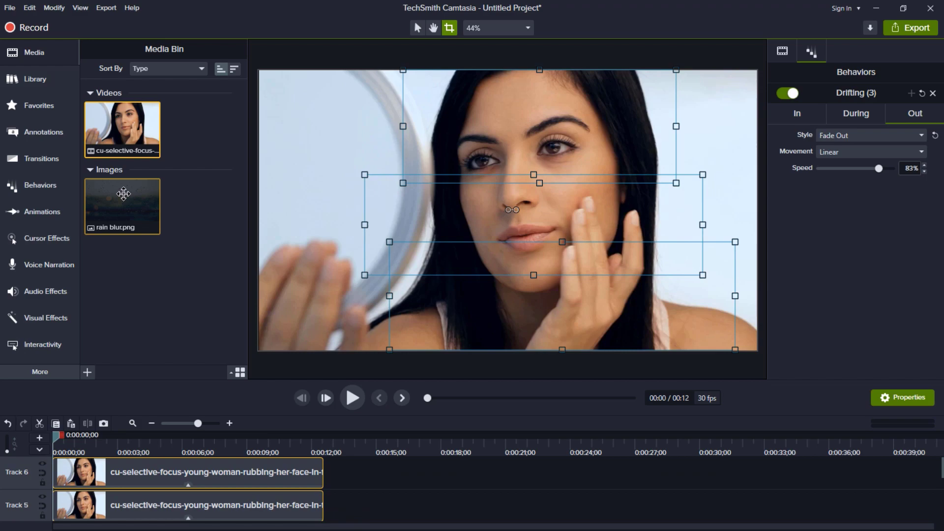
# Add rain blur.png to the timeline at the playhead and stretch it to about 12 seconds
pyautogui.rightClick(124, 194)
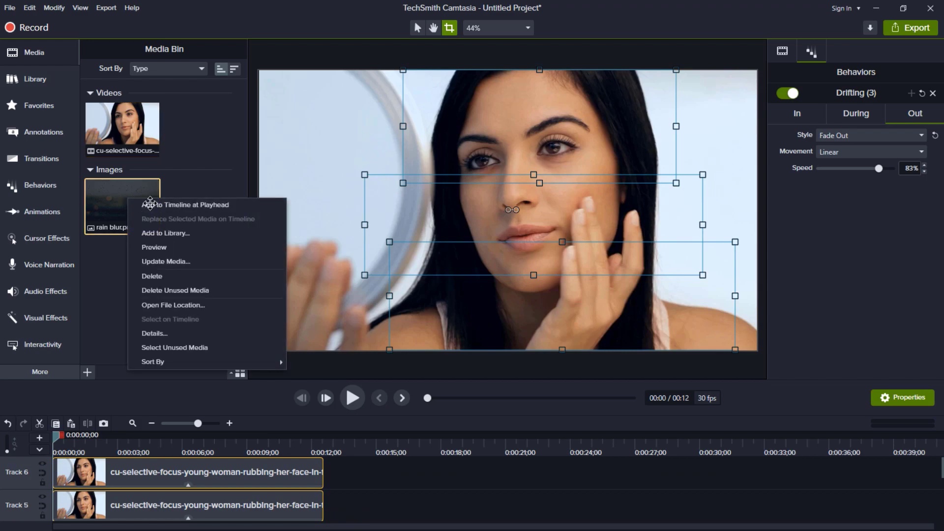
pyautogui.click(187, 205)
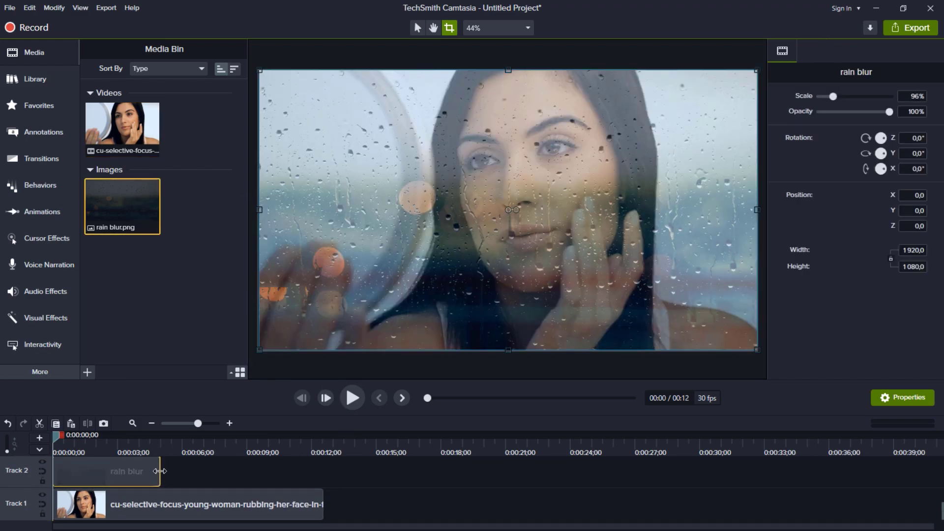
pyautogui.moveTo(162, 473); pyautogui.dragTo(320, 476)
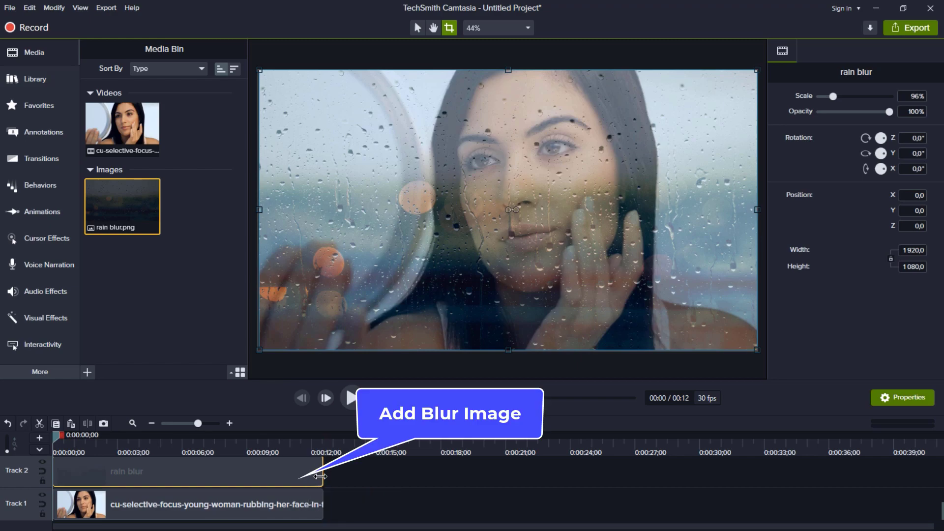
# Apply Color Tint to the rain blur clip: red light tone, blue dark tone, intensity 50
pyautogui.click(58, 323)
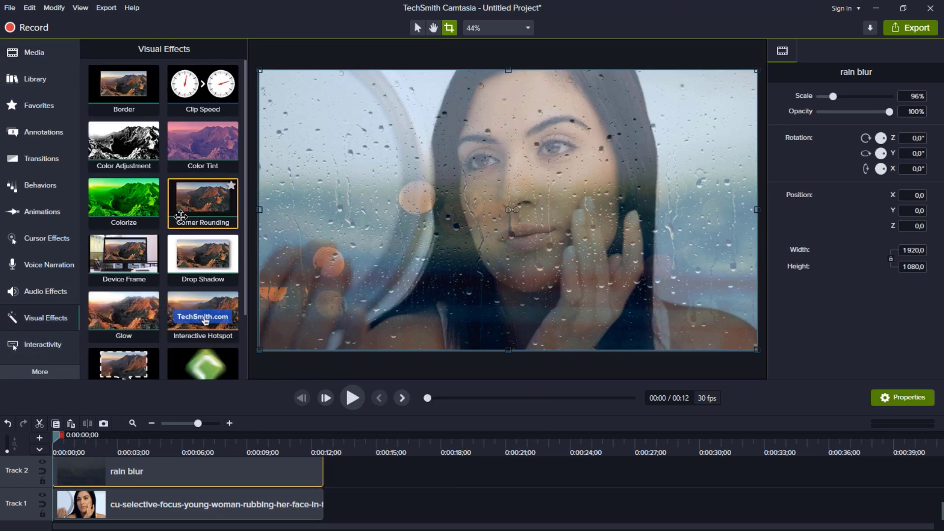
pyautogui.moveTo(207, 148); pyautogui.dragTo(209, 476)
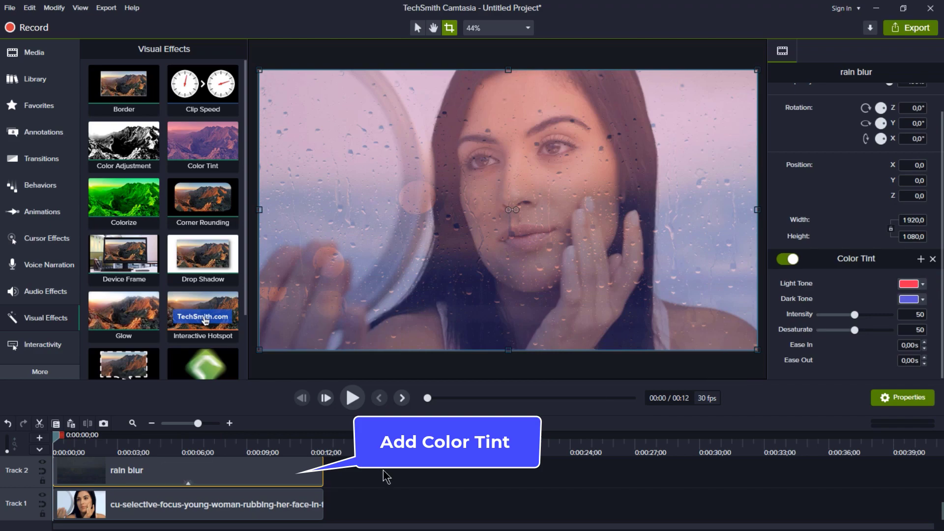
pyautogui.scroll(2, 388, 476)
pyautogui.scroll(-1, 388, 483)
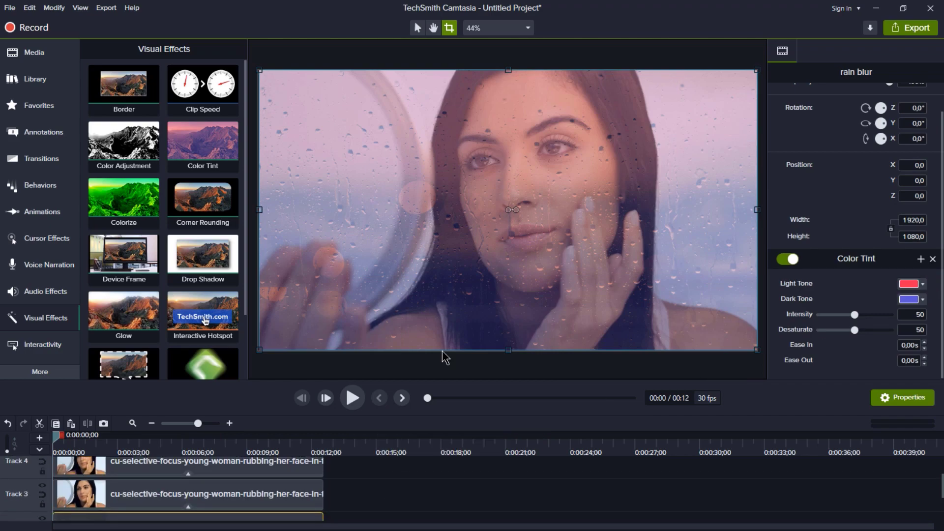
pyautogui.click(351, 398)
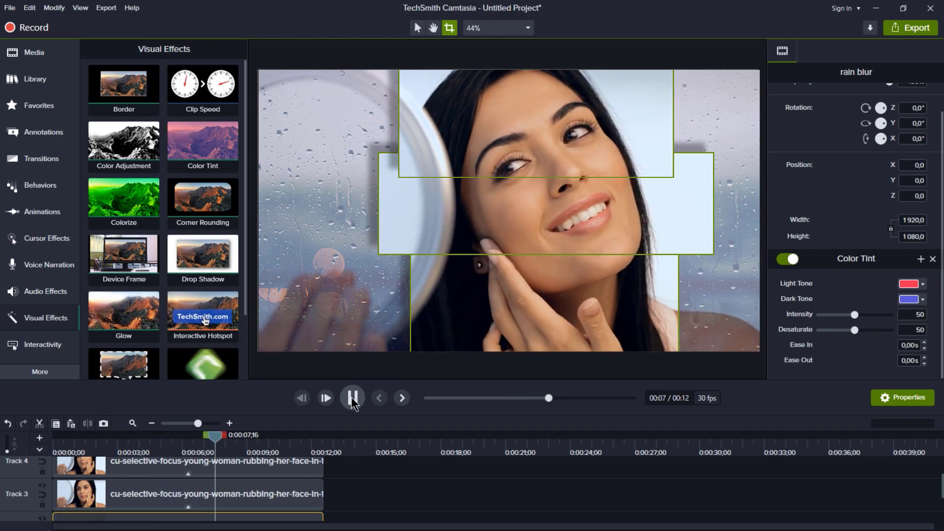
pyautogui.click(353, 399)
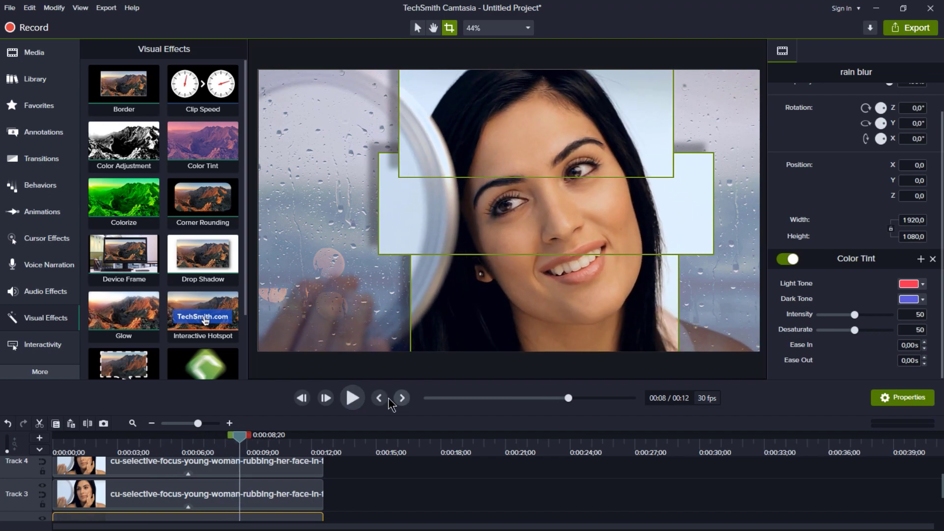
pyautogui.click(379, 398)
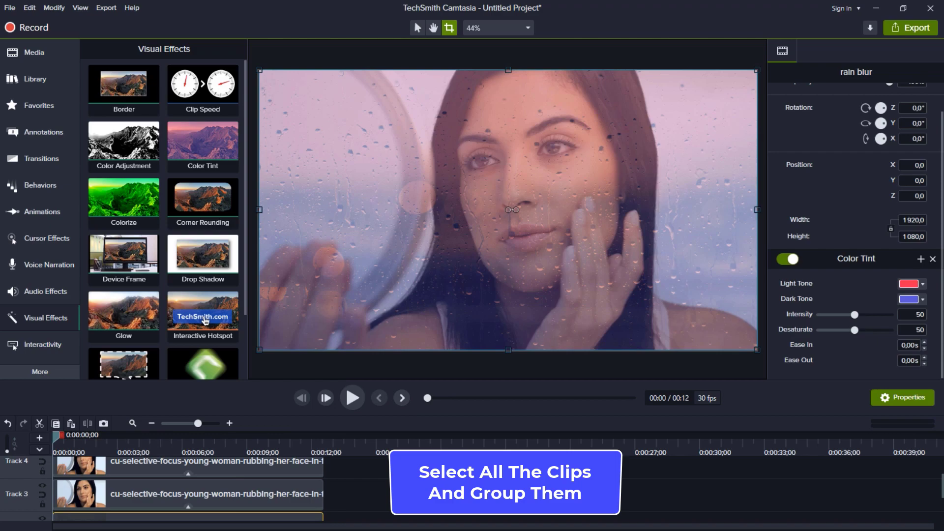
# Select all four timeline clips and group them into Group 1
pyautogui.moveTo(410, 462); pyautogui.dragTo(280, 514)
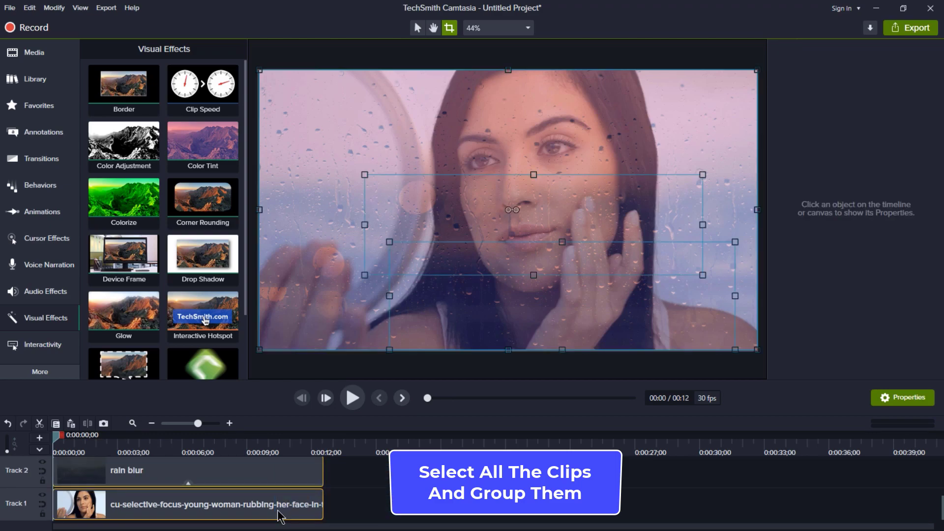
pyautogui.rightClick(282, 514)
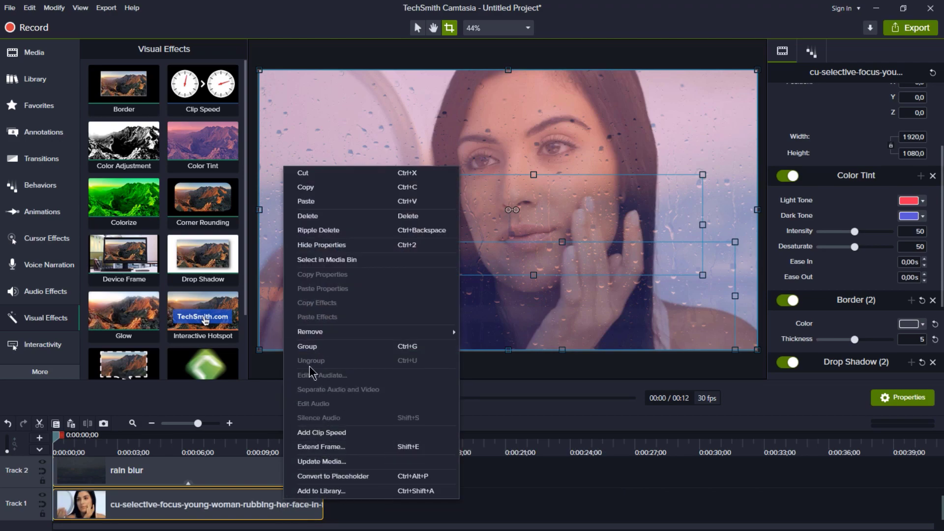
pyautogui.click(308, 347)
pyautogui.rightClick(280, 511)
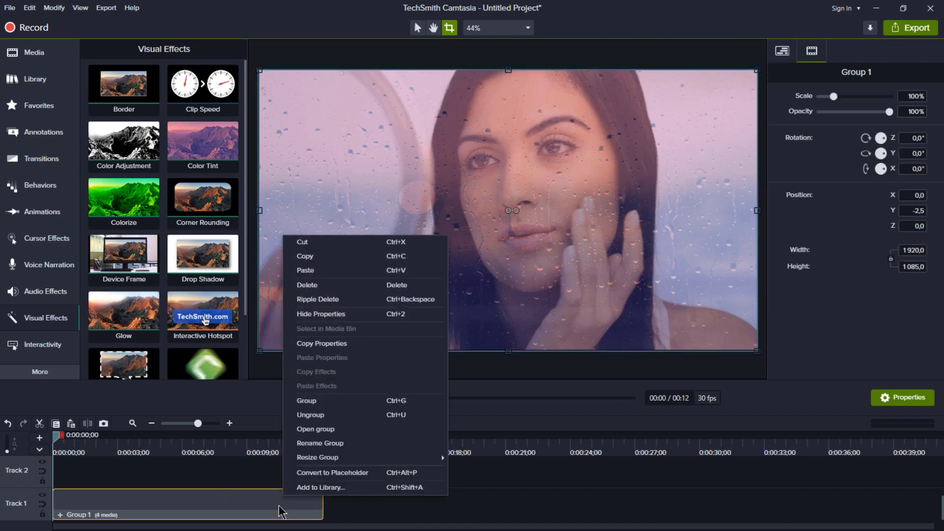
# Add Group 1 to the Default library under the name Face
pyautogui.click(314, 488)
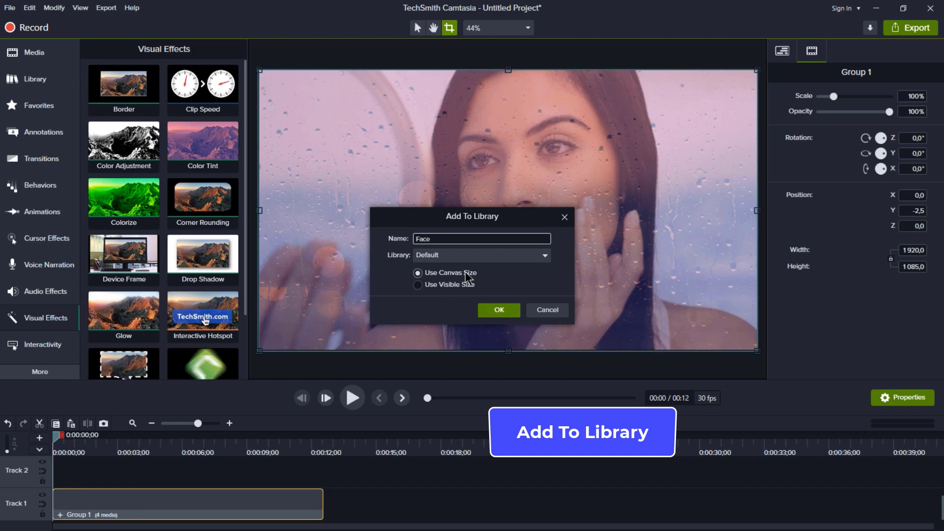
pyautogui.click(506, 310)
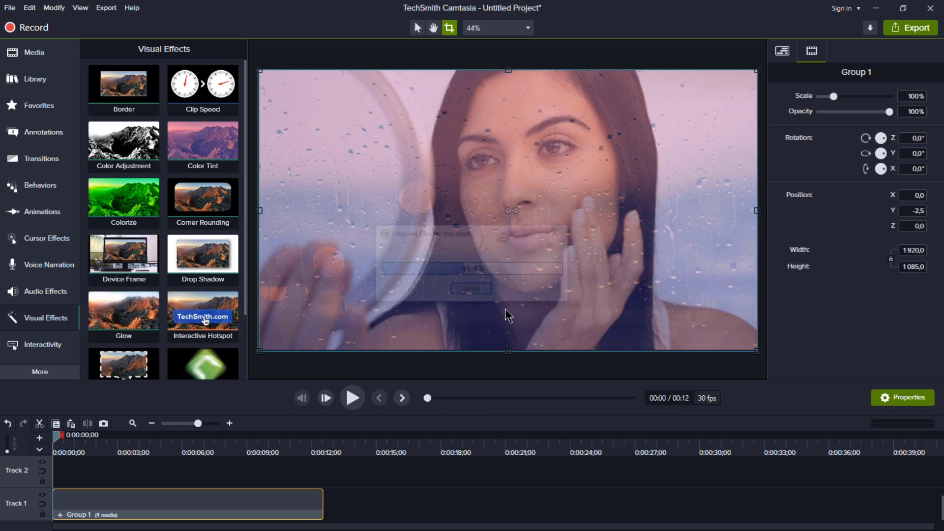